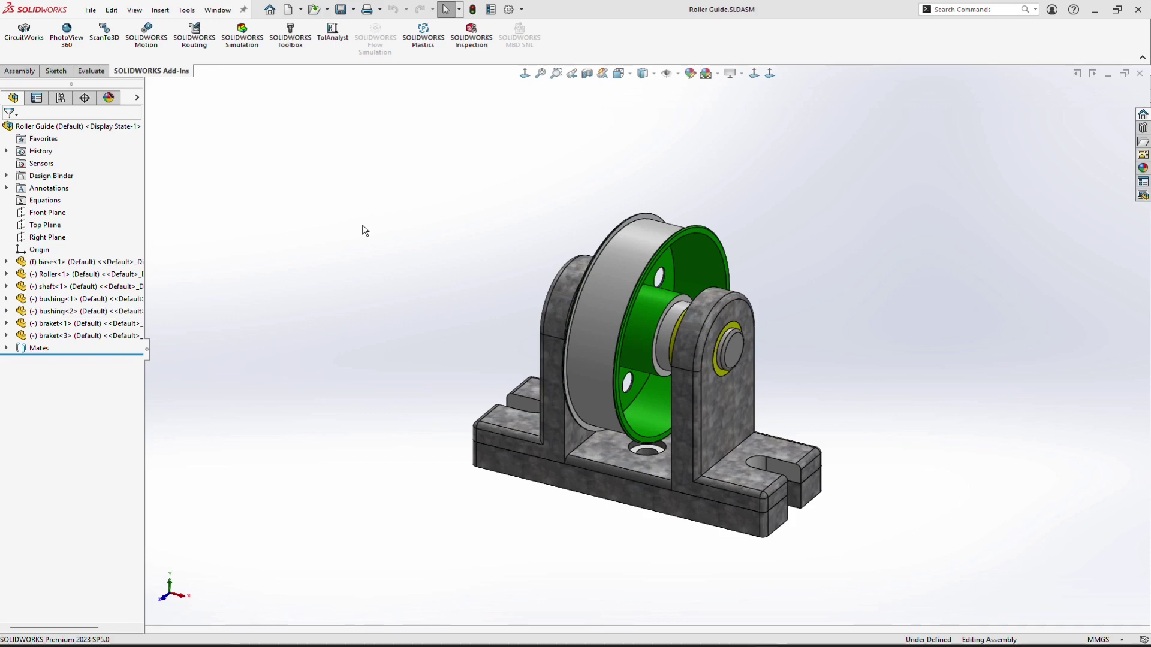
# Show the configurations, explode the Roller Guide with Exploded View2, then collapse it back.
pyautogui.click(60, 98)
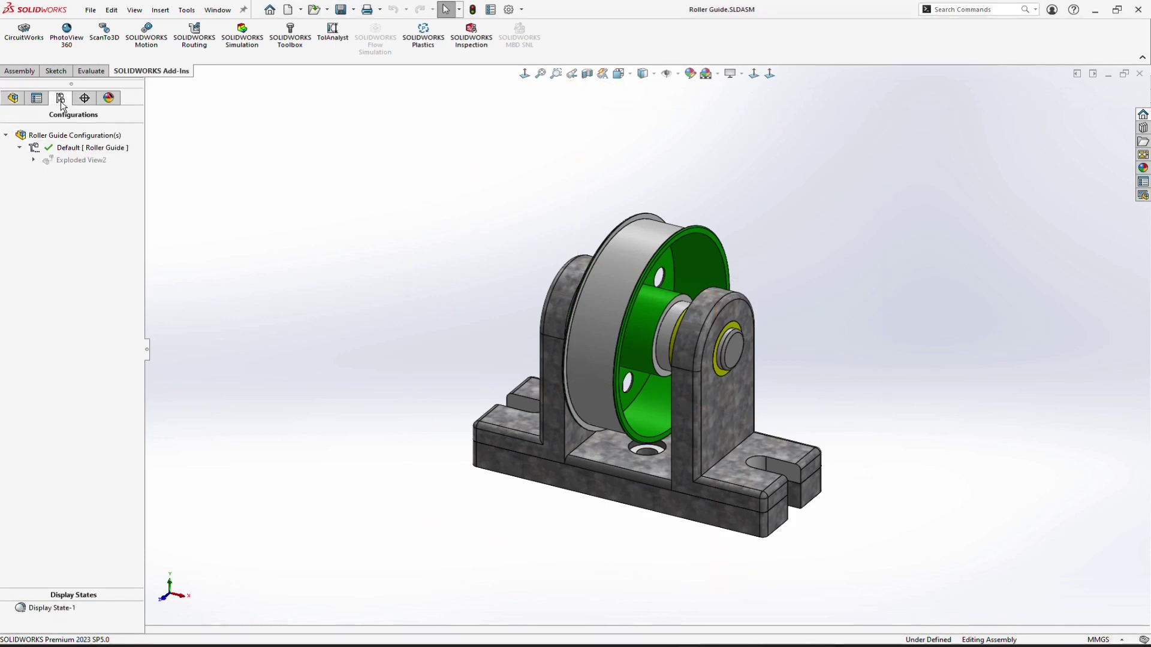
pyautogui.doubleClick(64, 161)
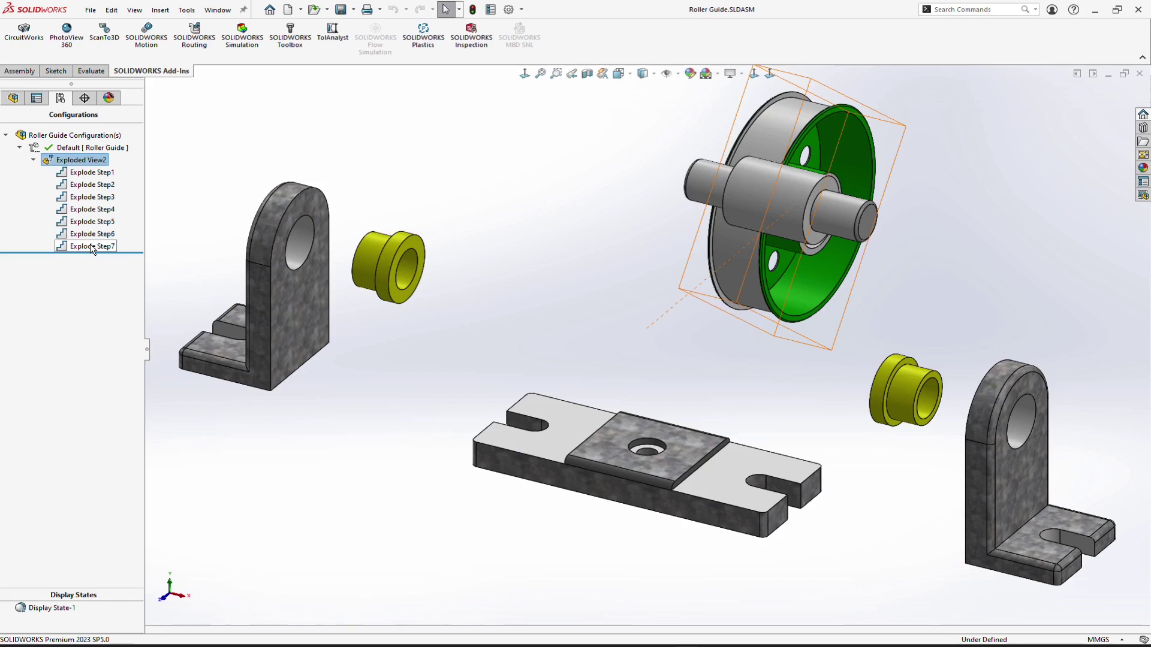
pyautogui.doubleClick(78, 160)
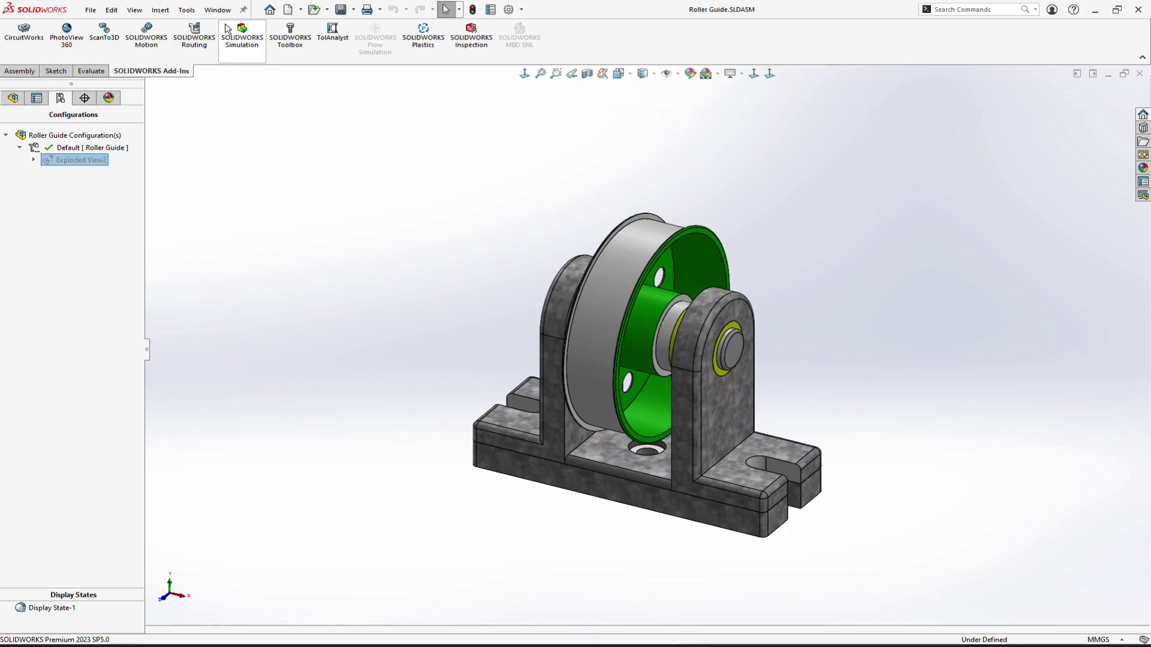
# Browse the Add-Ins list, cancel without changes, and return to the FeatureManager component tree.
pyautogui.click(186, 9)
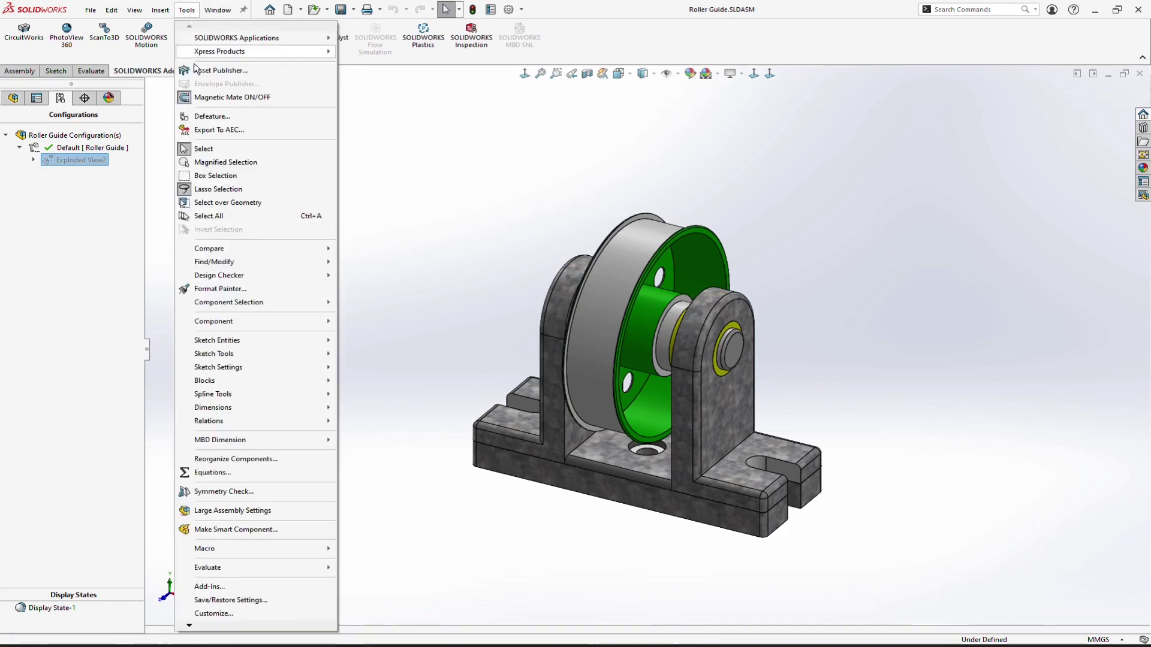
pyautogui.click(214, 588)
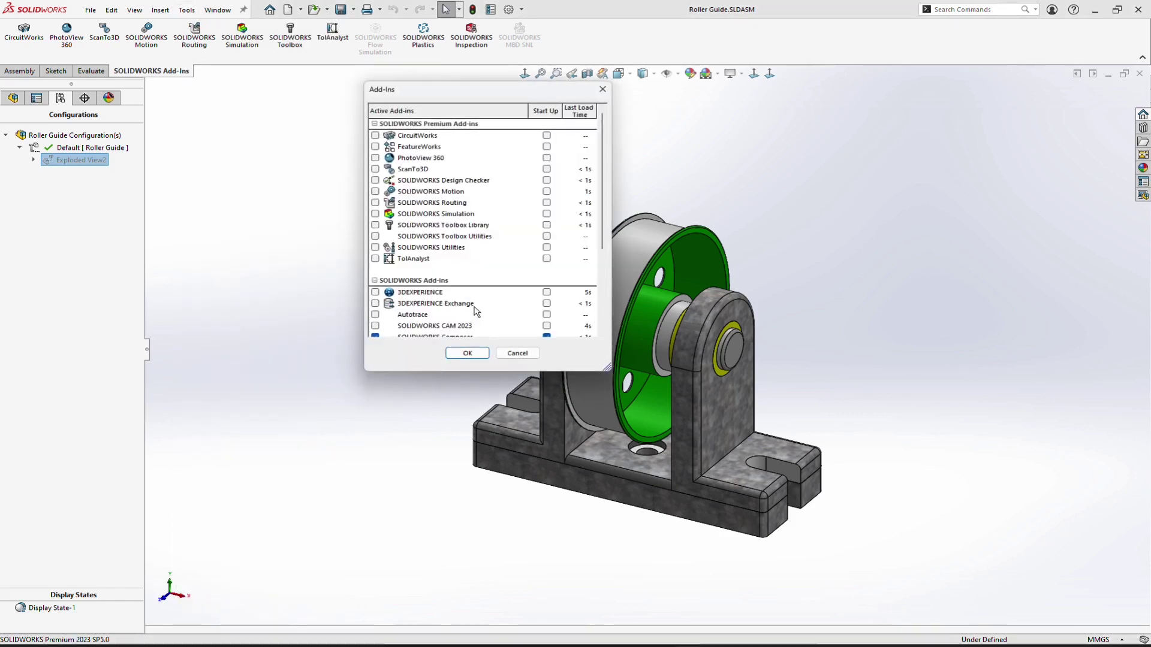
pyautogui.click(475, 314)
pyautogui.scroll(-2, 601, 264)
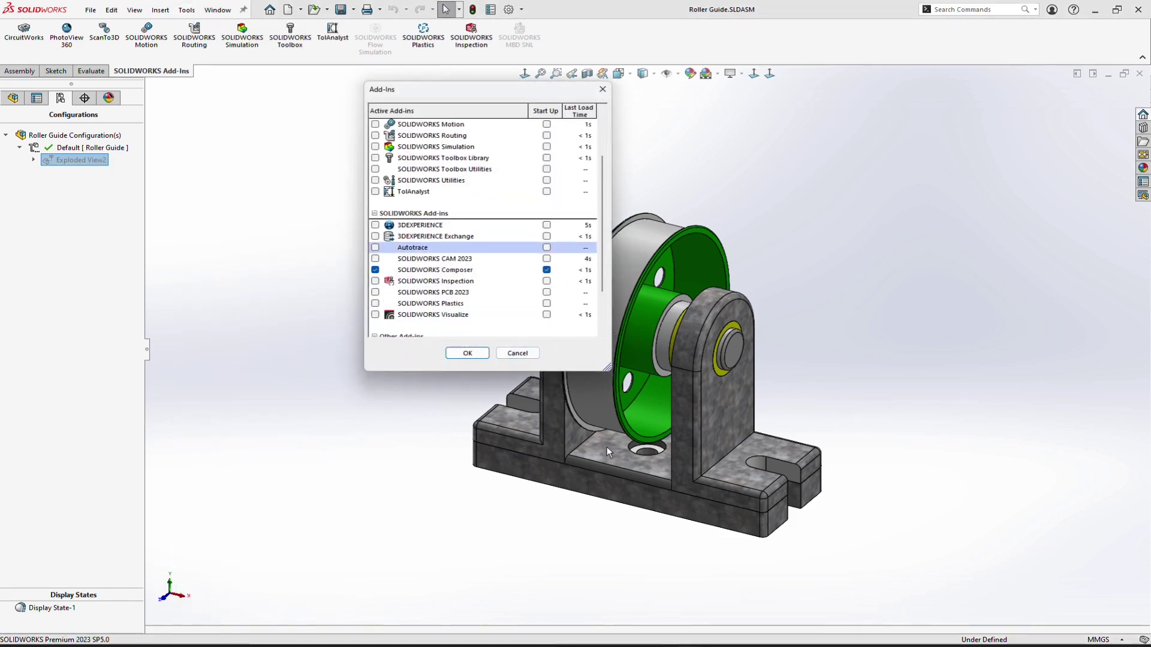
pyautogui.click(517, 353)
pyautogui.click(13, 98)
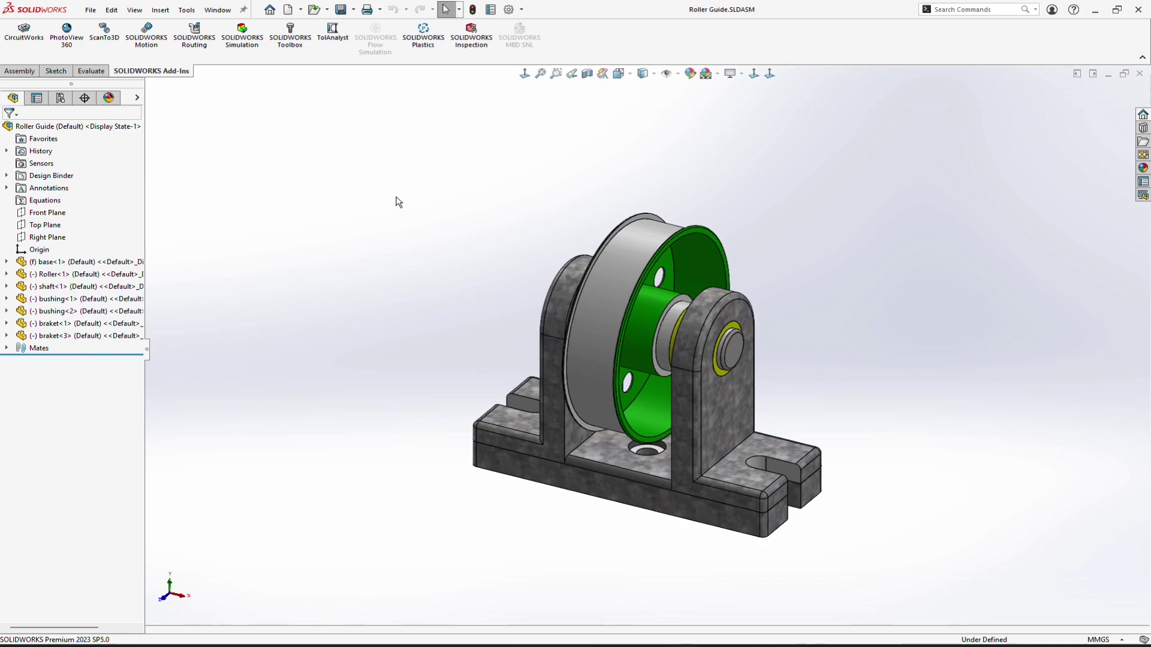
# Display Exploded View2's seven explode steps from the ConfigurationManager, then collapse the guide again.
pyautogui.click(60, 99)
pyautogui.click(66, 160)
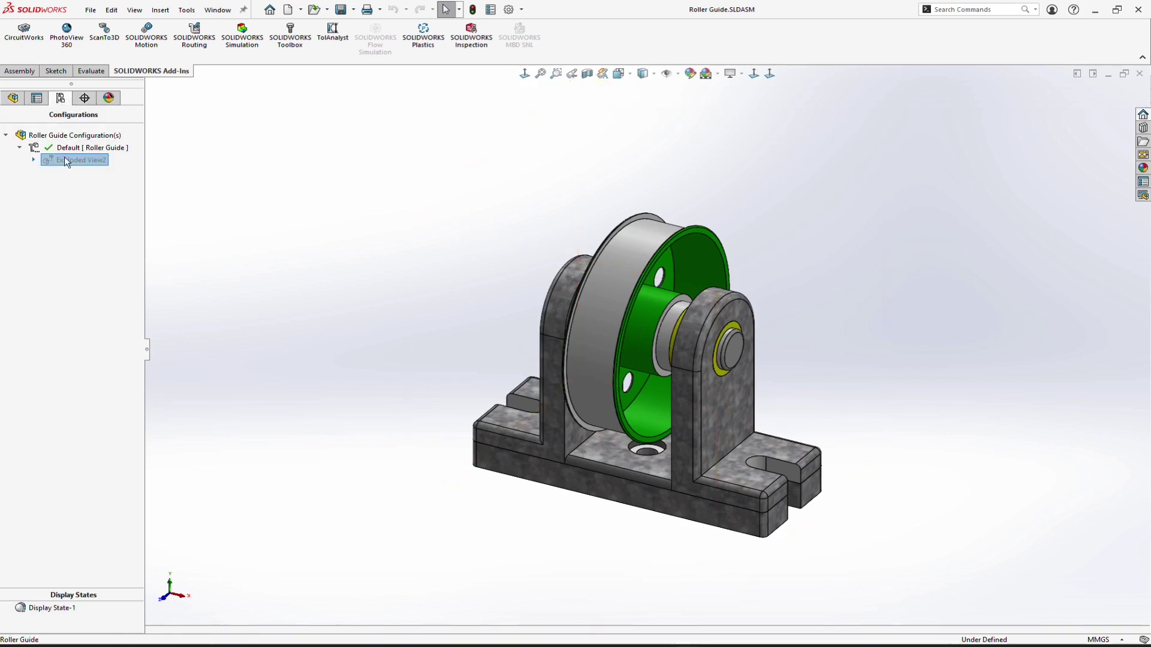
pyautogui.doubleClick(65, 161)
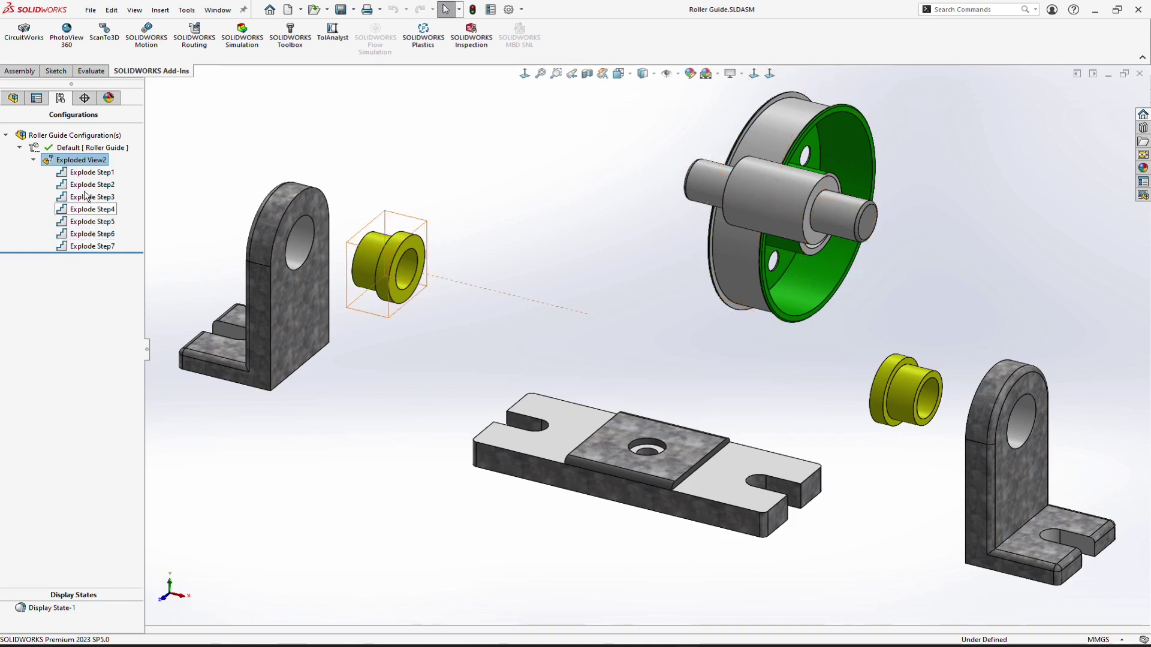
pyautogui.doubleClick(78, 161)
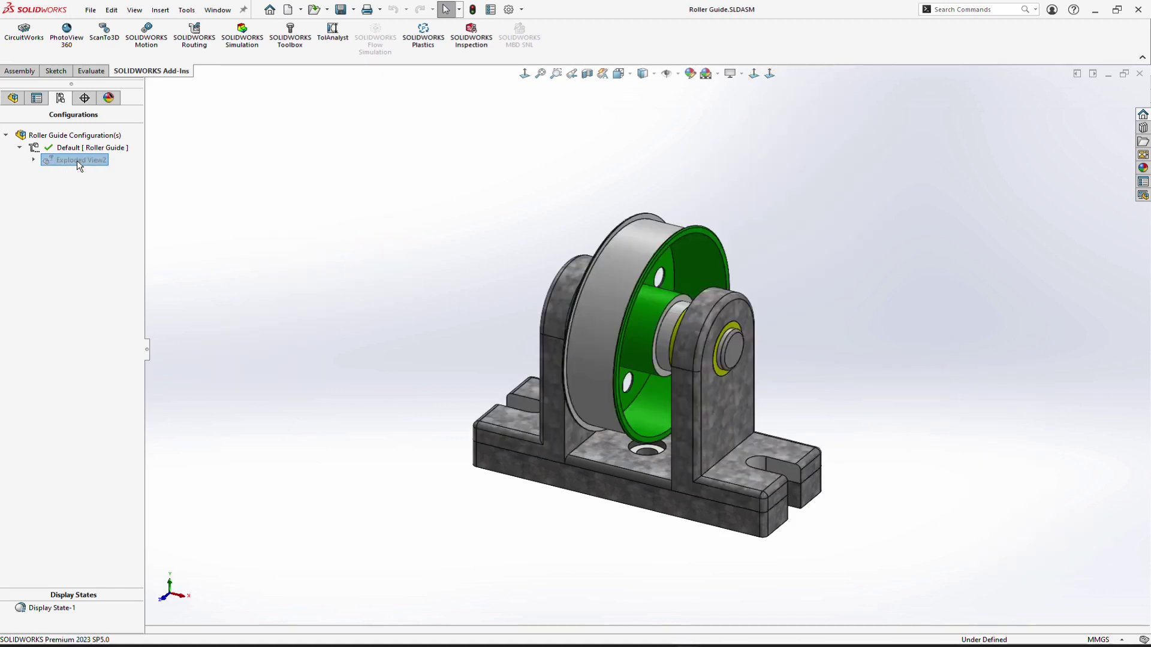
# In Add-Ins, clear SOLIDWORKS Composer's Start Up checkbox and accept with OK.
pyautogui.click(185, 10)
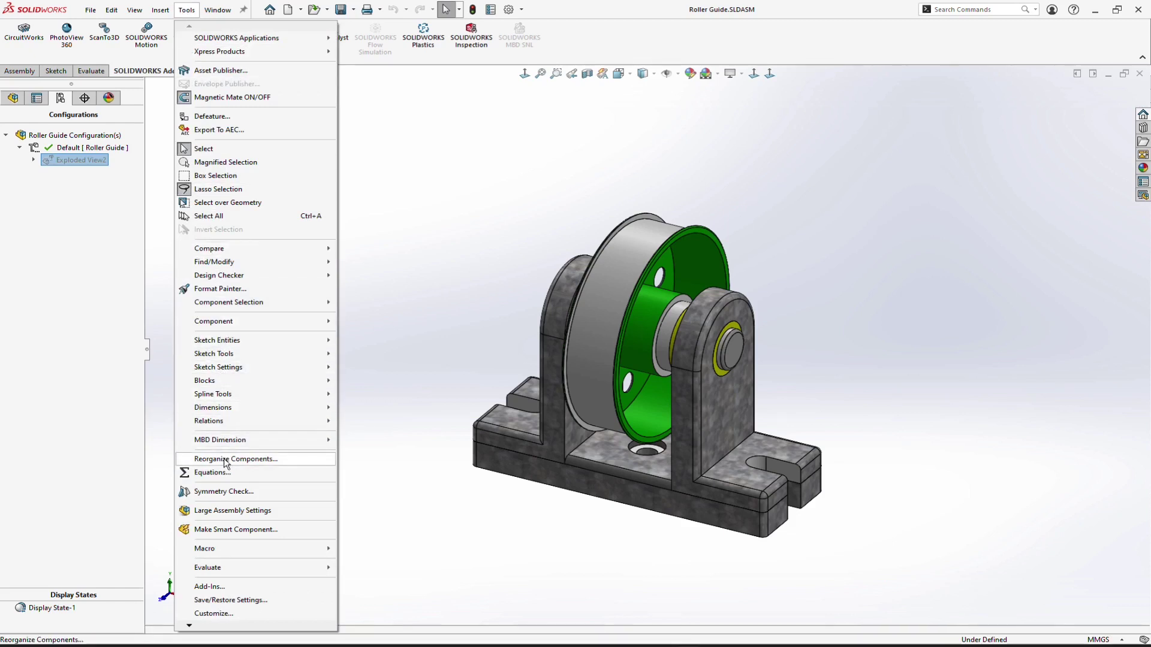
pyautogui.click(214, 587)
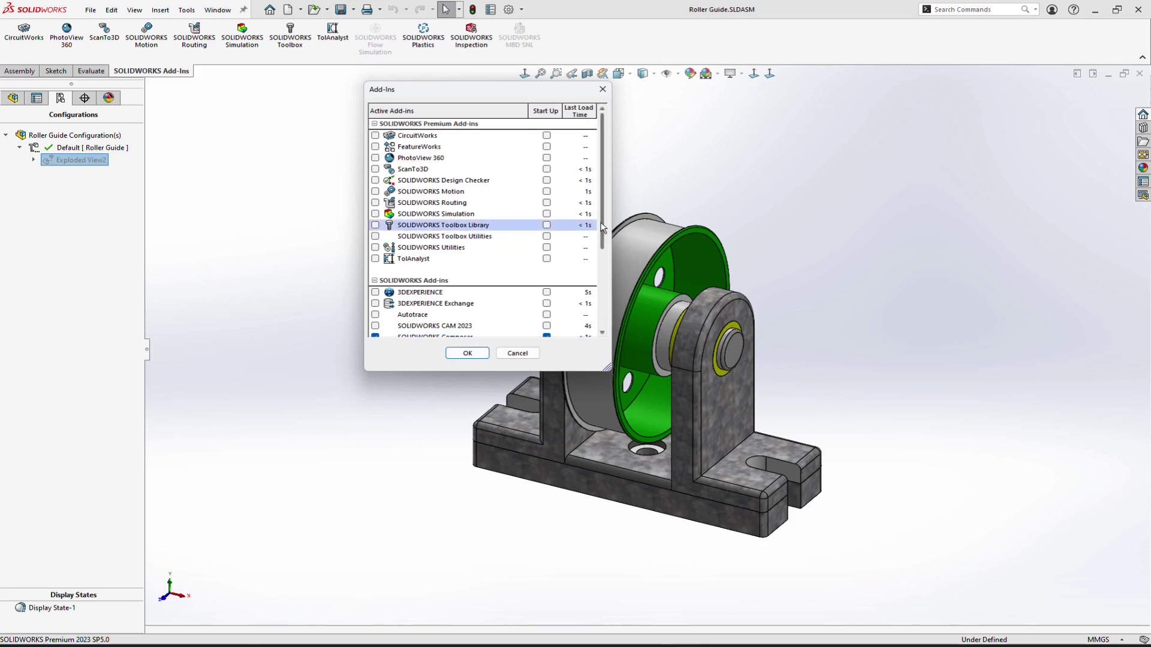
pyautogui.moveTo(602, 226); pyautogui.dragTo(601, 306)
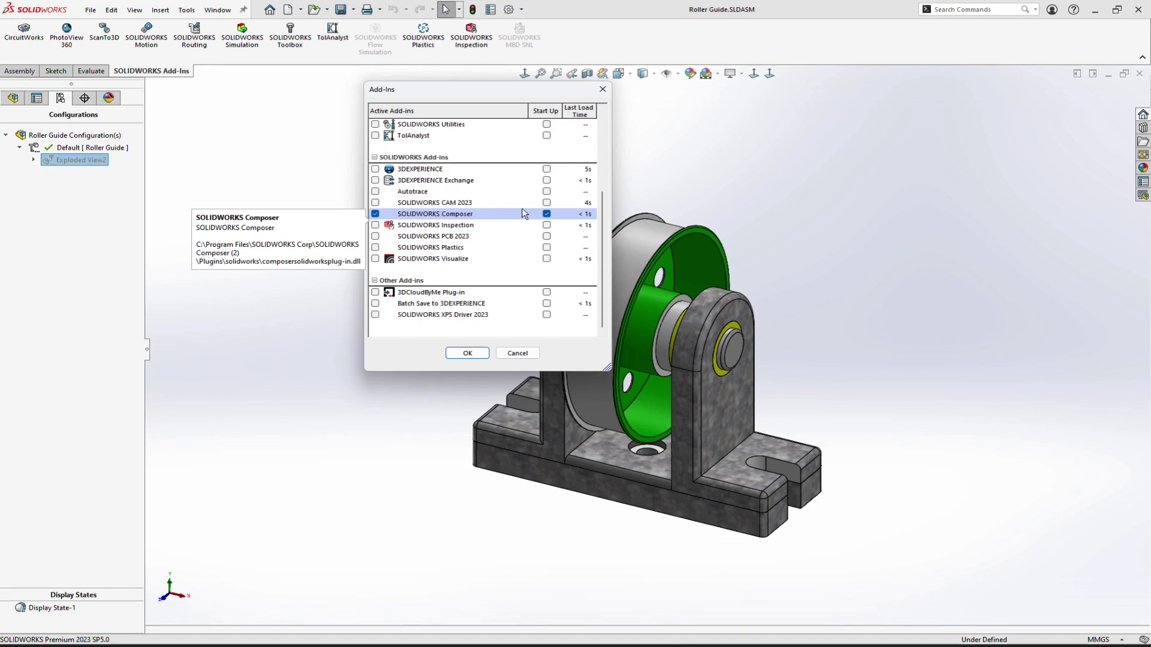
pyautogui.click(546, 214)
pyautogui.click(480, 354)
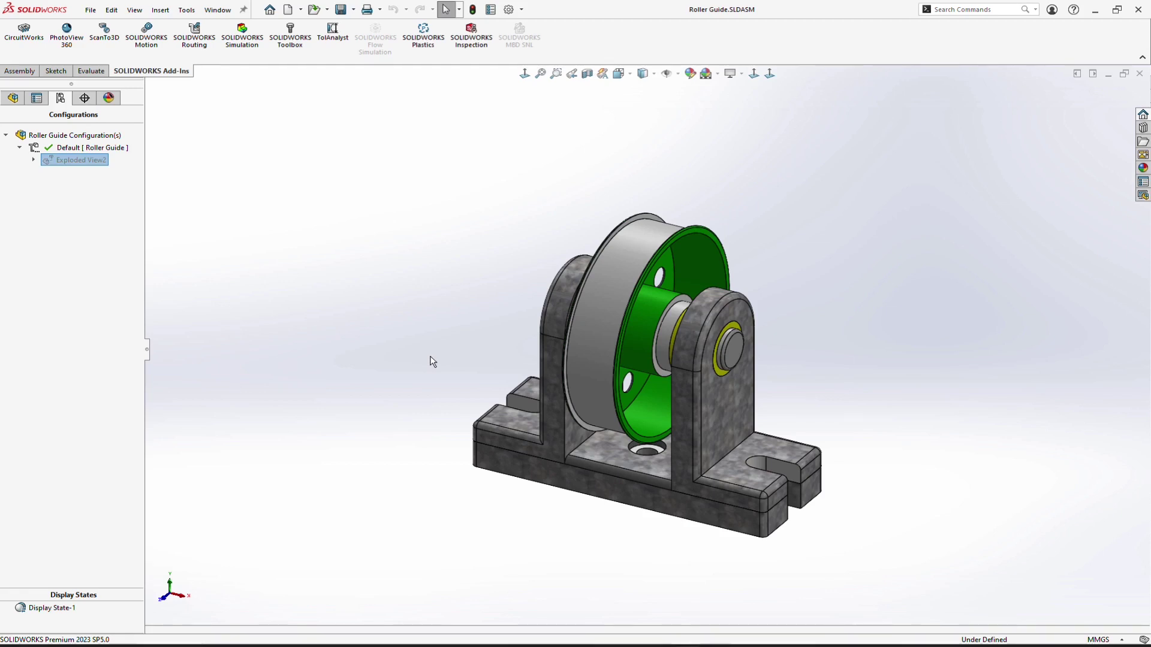
# Set the System Options export file format to SMG, with exploded views included, and confirm.
pyautogui.click(508, 11)
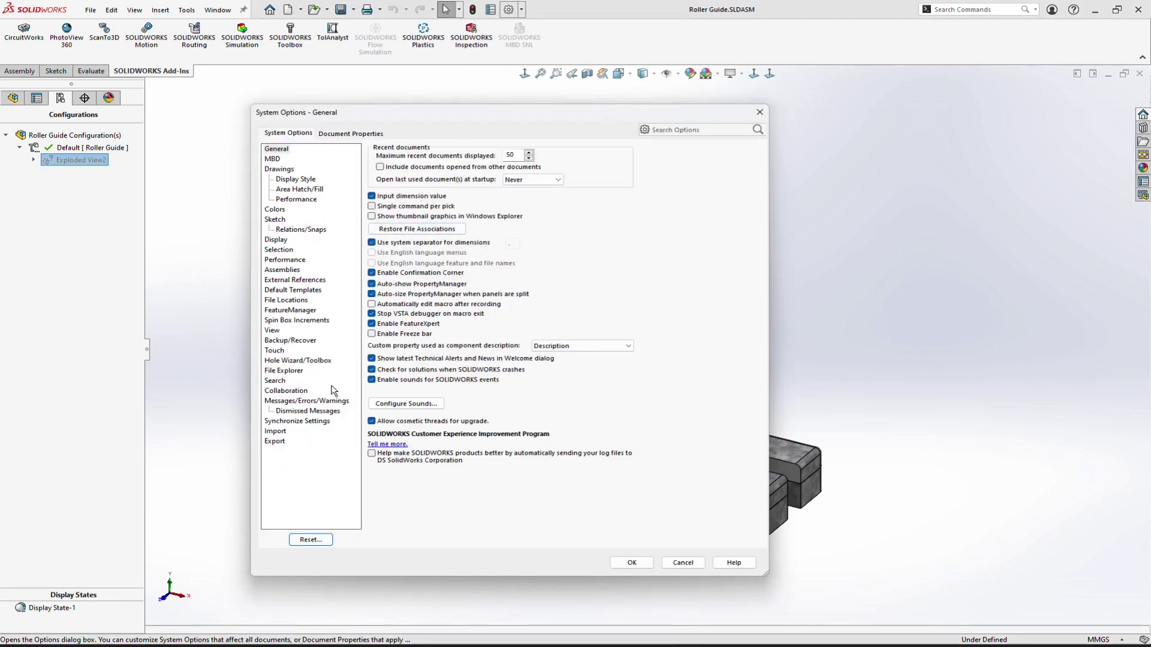
pyautogui.click(273, 443)
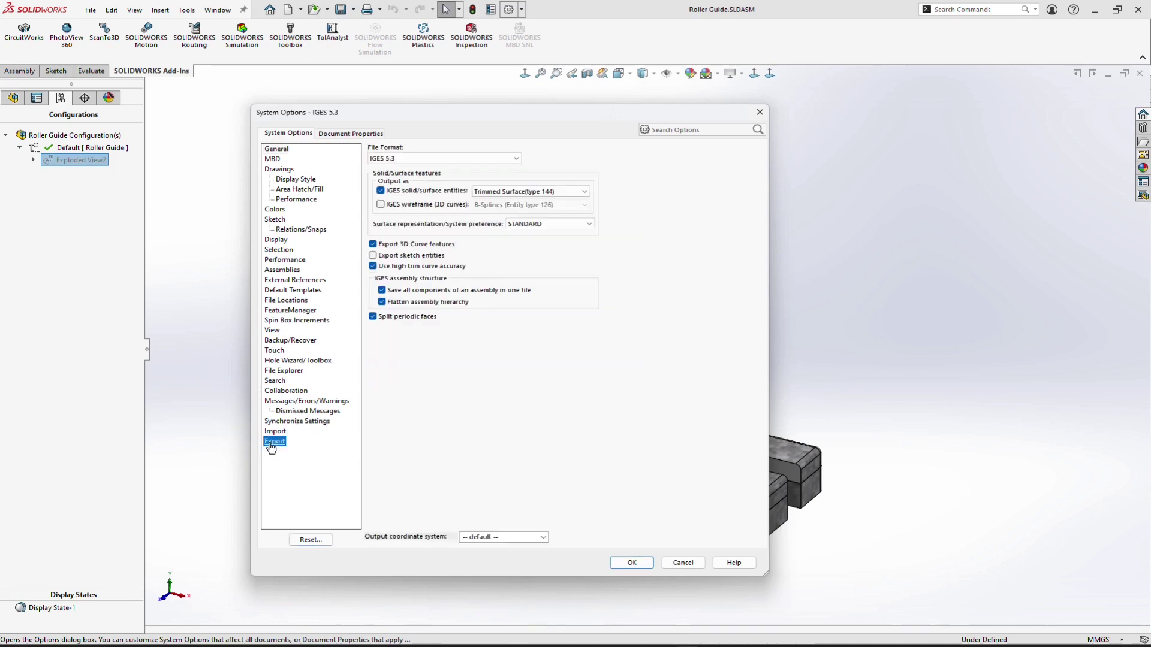
pyautogui.click(452, 157)
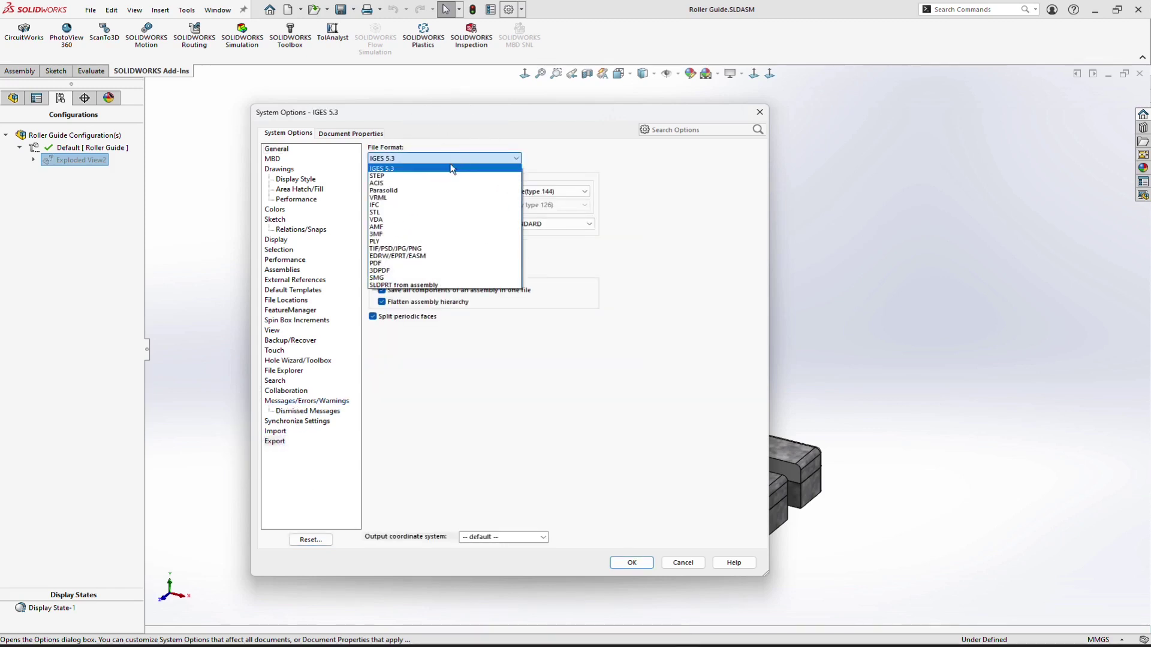
pyautogui.click(401, 278)
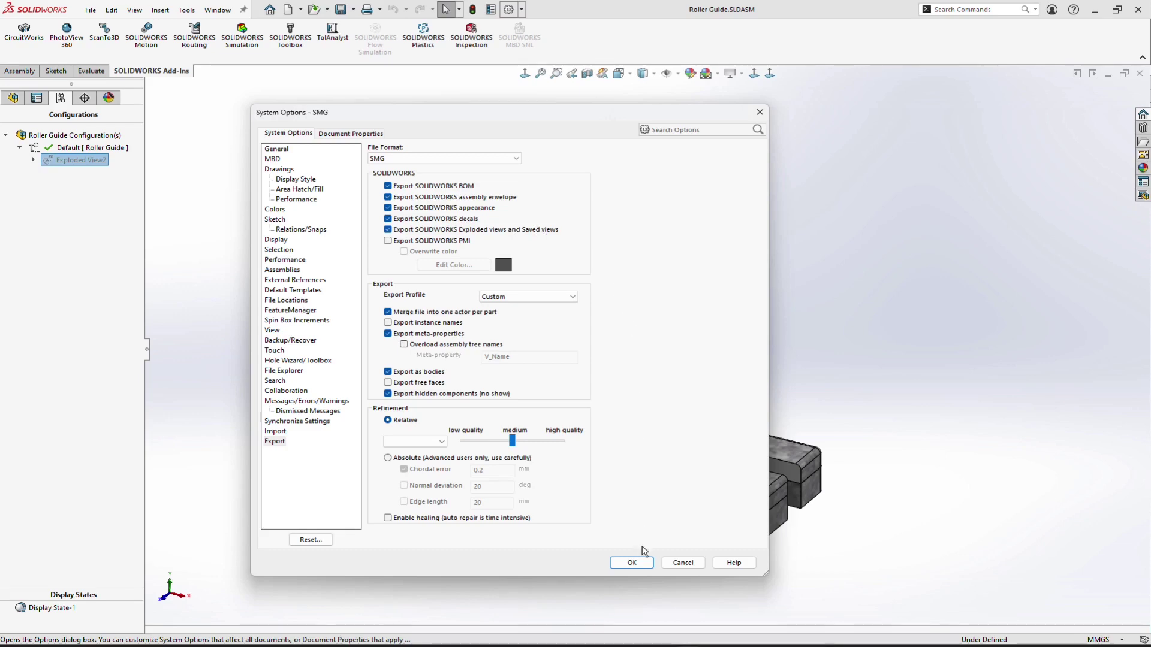
pyautogui.click(642, 567)
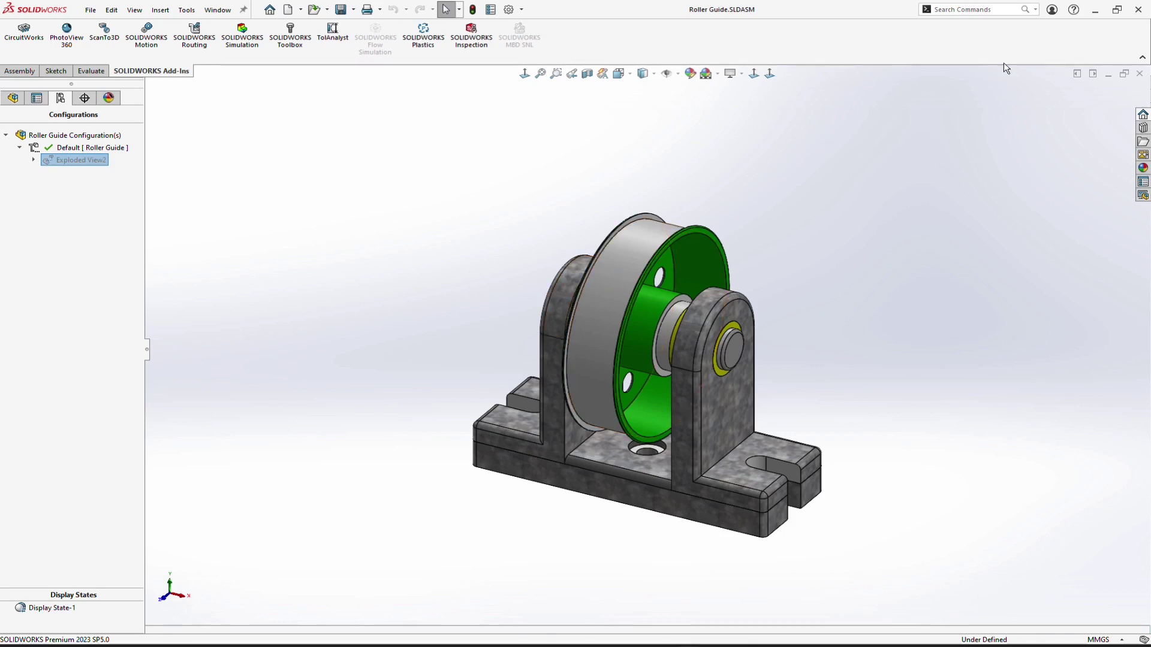
# Close SOLIDWORKS, then verify IOSWImportExplodeViews is enabled in Composer's Advanced default document properties.
pyautogui.click(1139, 11)
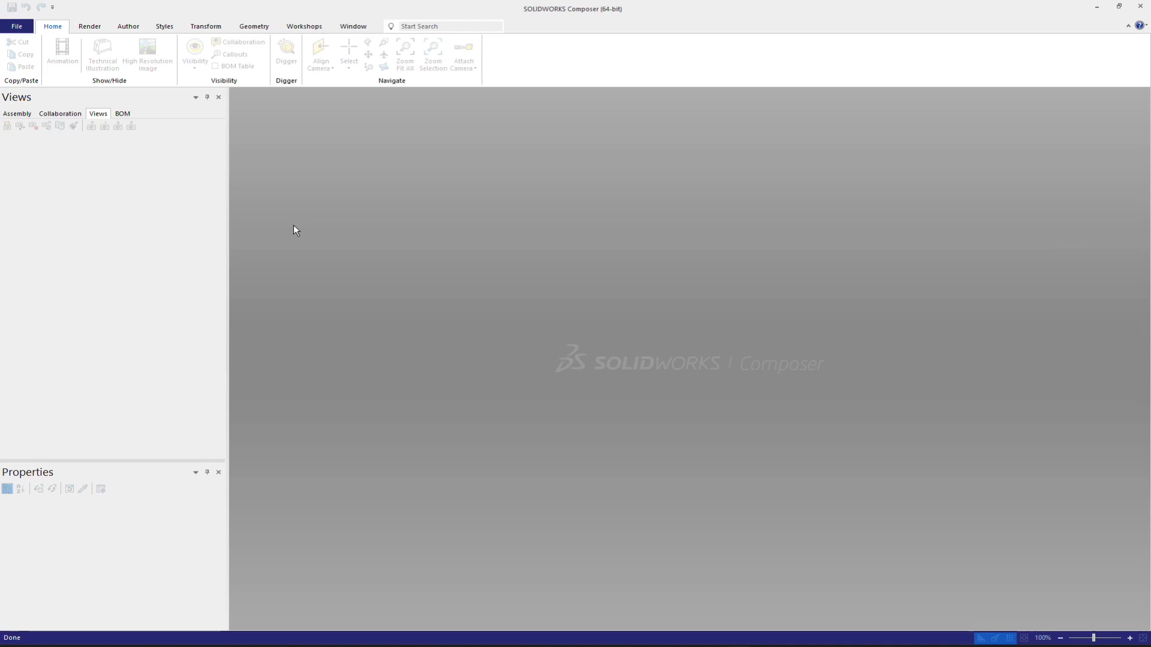
pyautogui.click(17, 28)
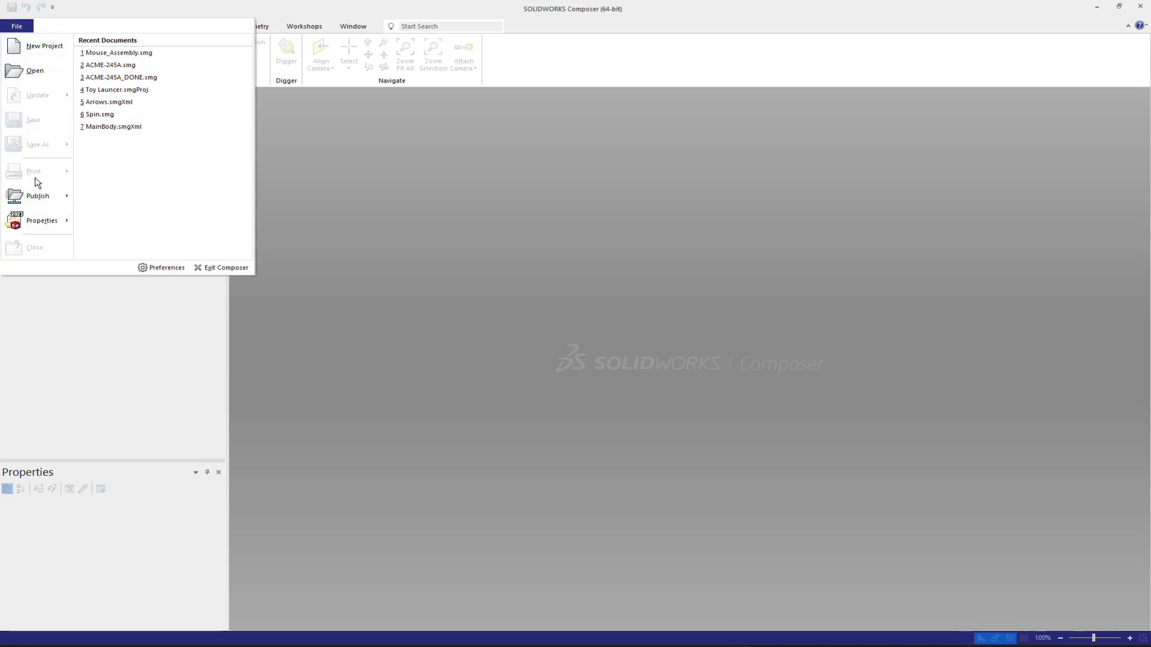
pyautogui.moveTo(36, 222)
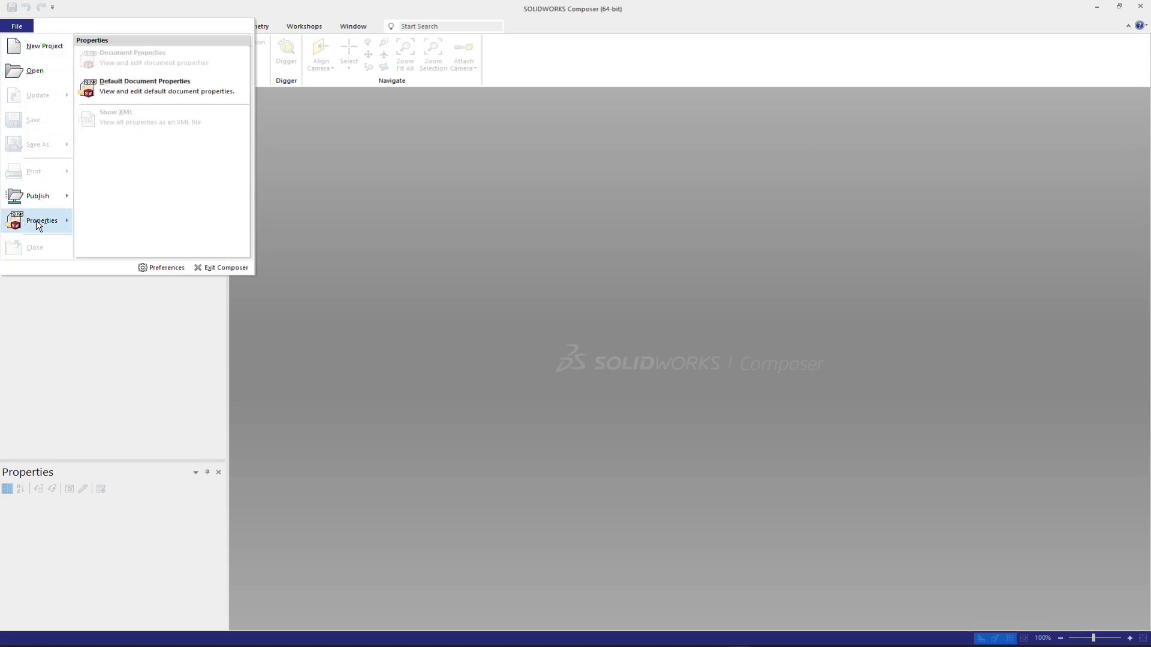
pyautogui.click(137, 89)
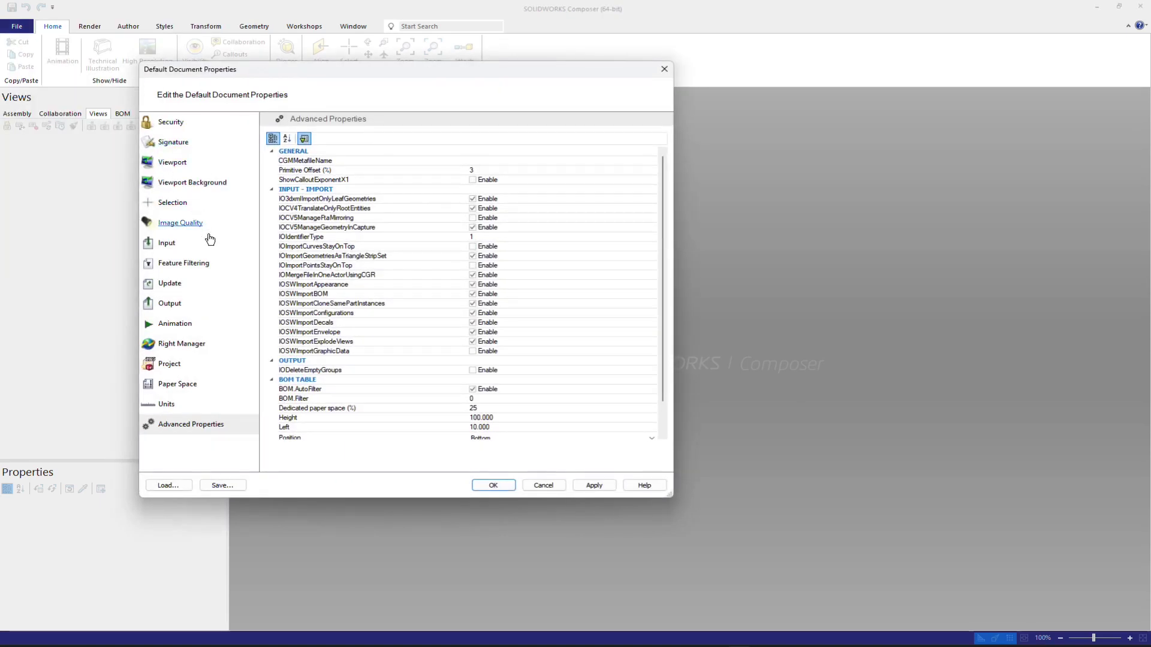
pyautogui.click(202, 427)
pyautogui.click(476, 344)
pyautogui.click(494, 486)
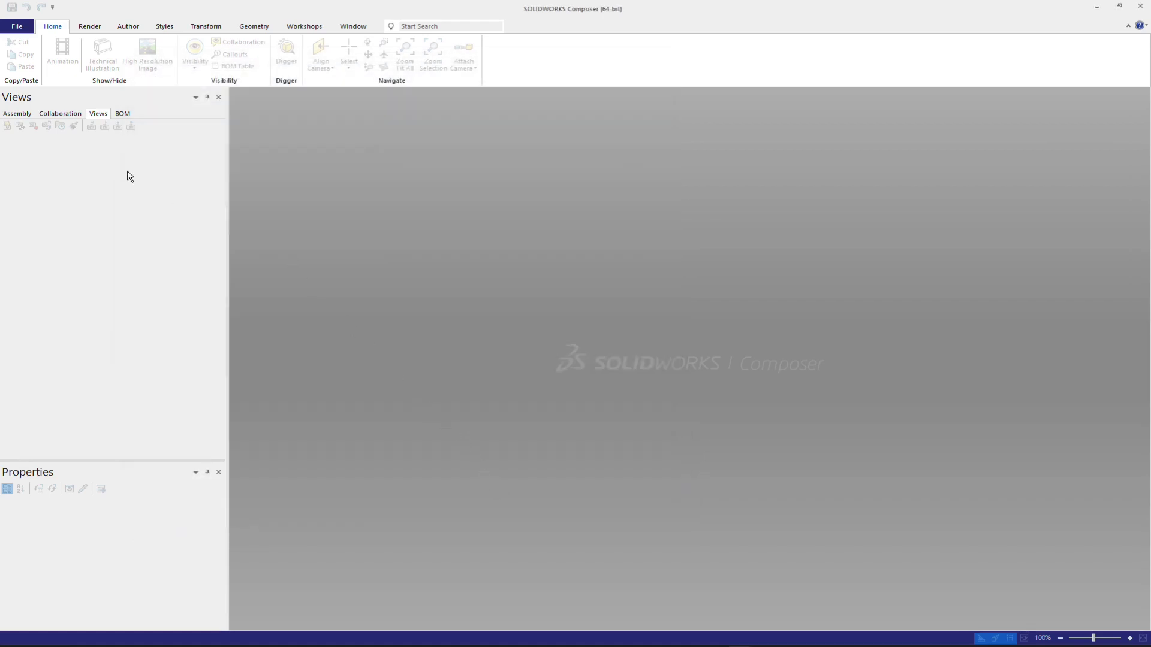
# Open Roller Guide.SLDASM in Composer using the SOLIDWORKS(default) import profile.
pyautogui.click(16, 27)
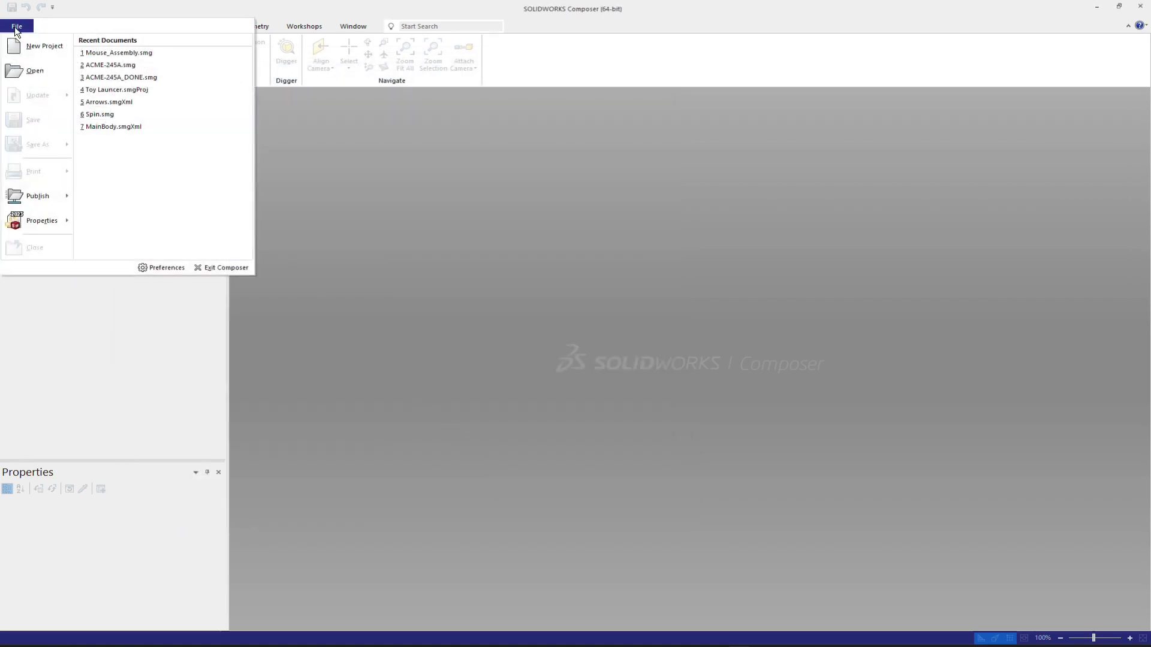
pyautogui.click(44, 73)
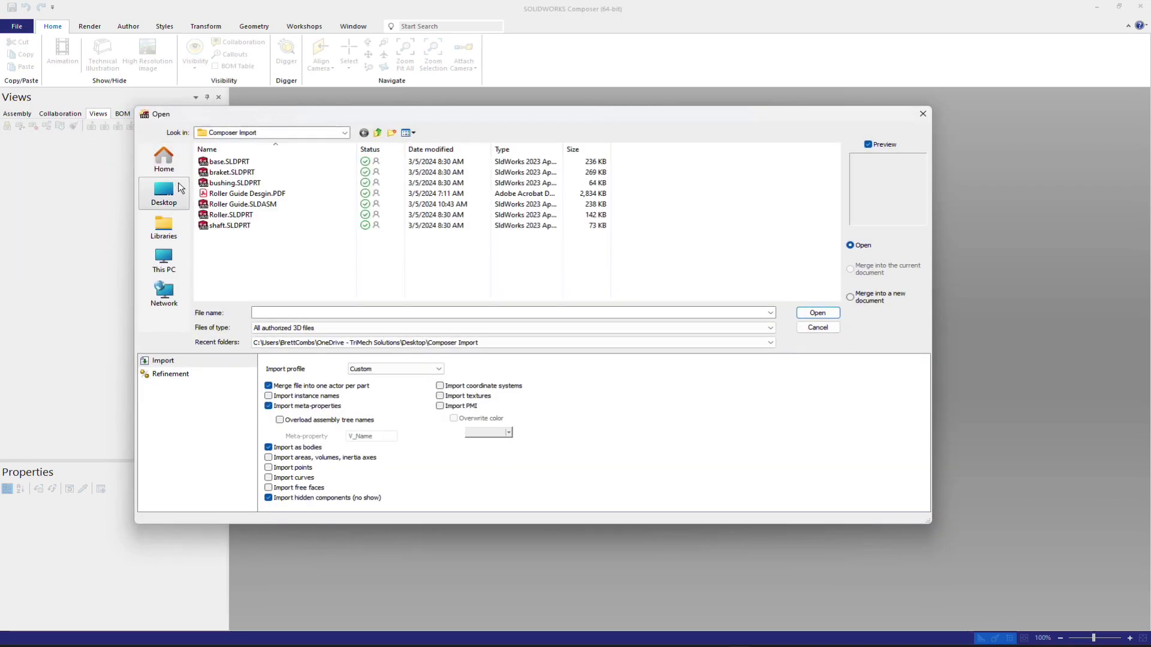
pyautogui.click(248, 206)
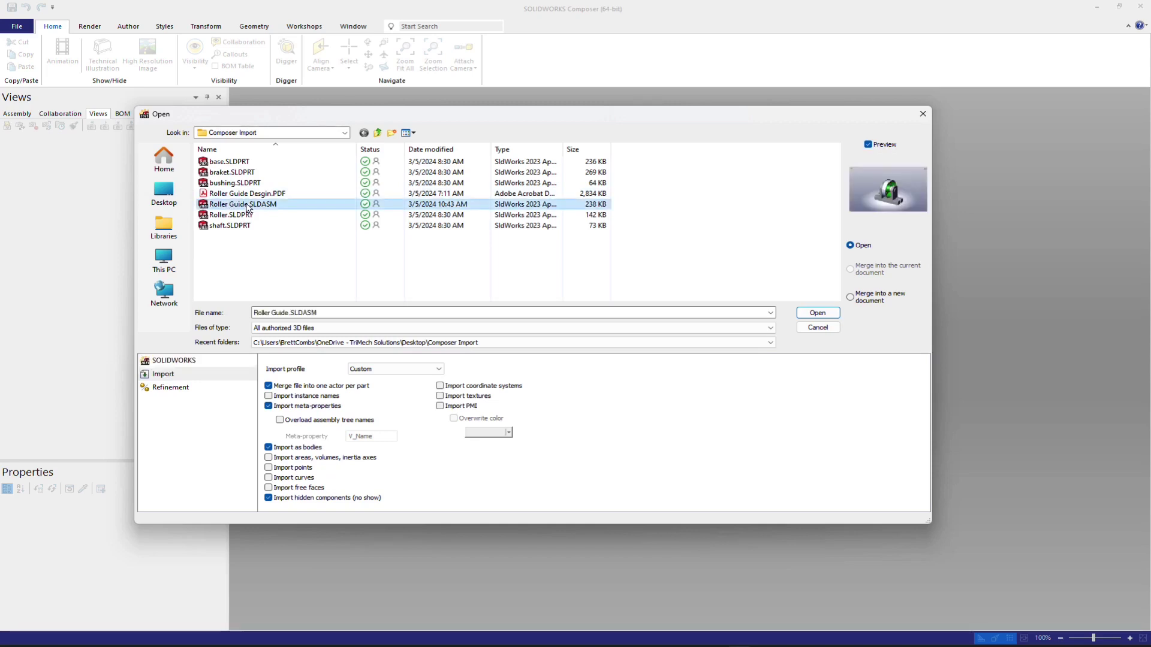
pyautogui.click(373, 370)
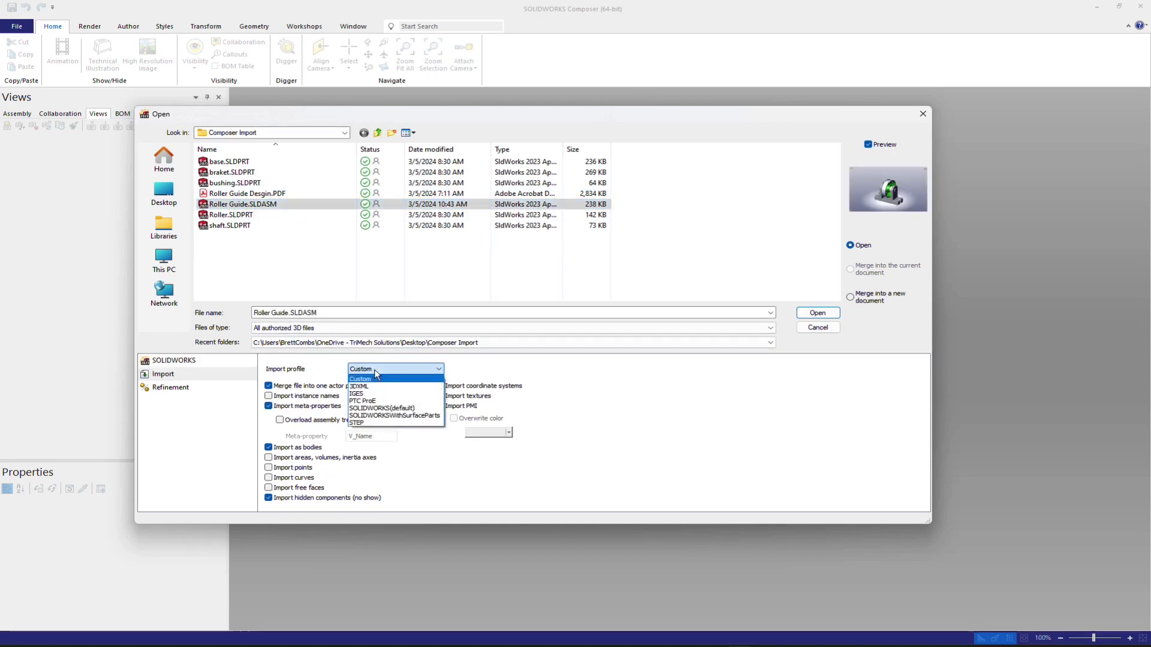
pyautogui.click(396, 409)
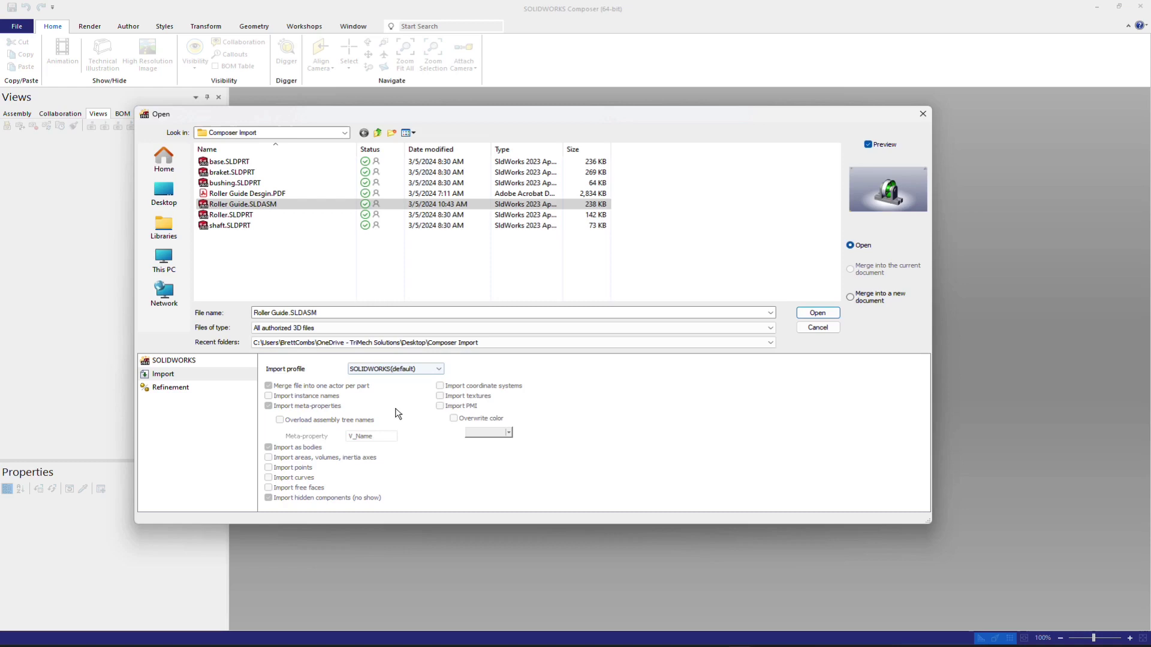
pyautogui.click(815, 316)
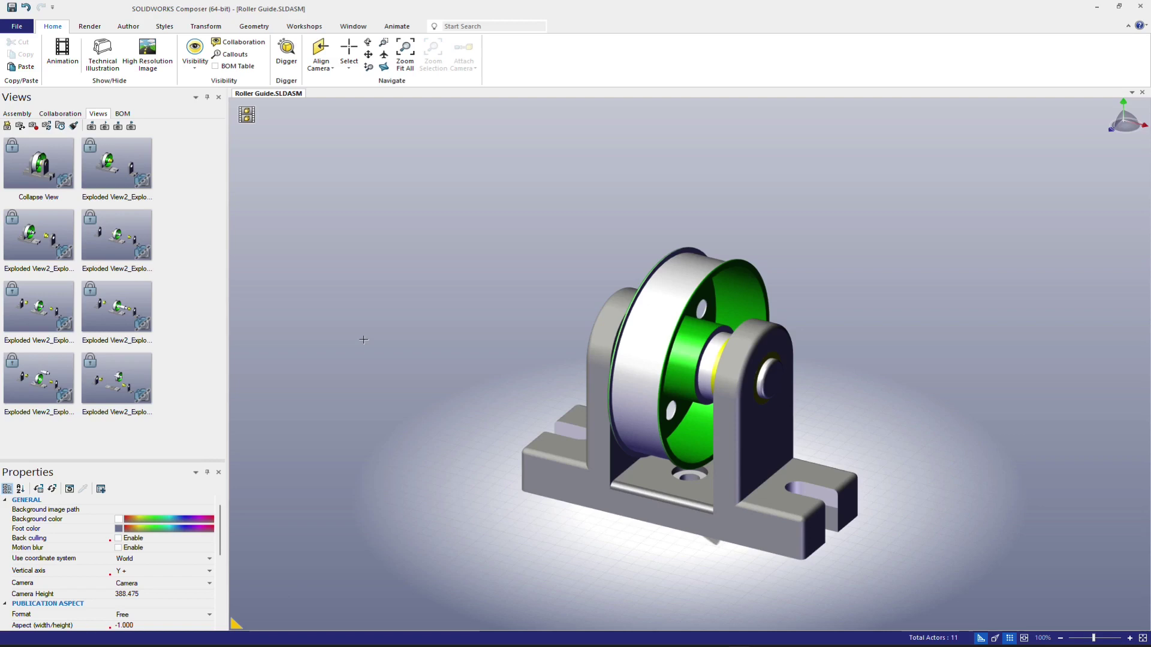
# Apply the Collapse View, then the last Exploded View2 step view to fully explode the guide.
pyautogui.click(43, 171)
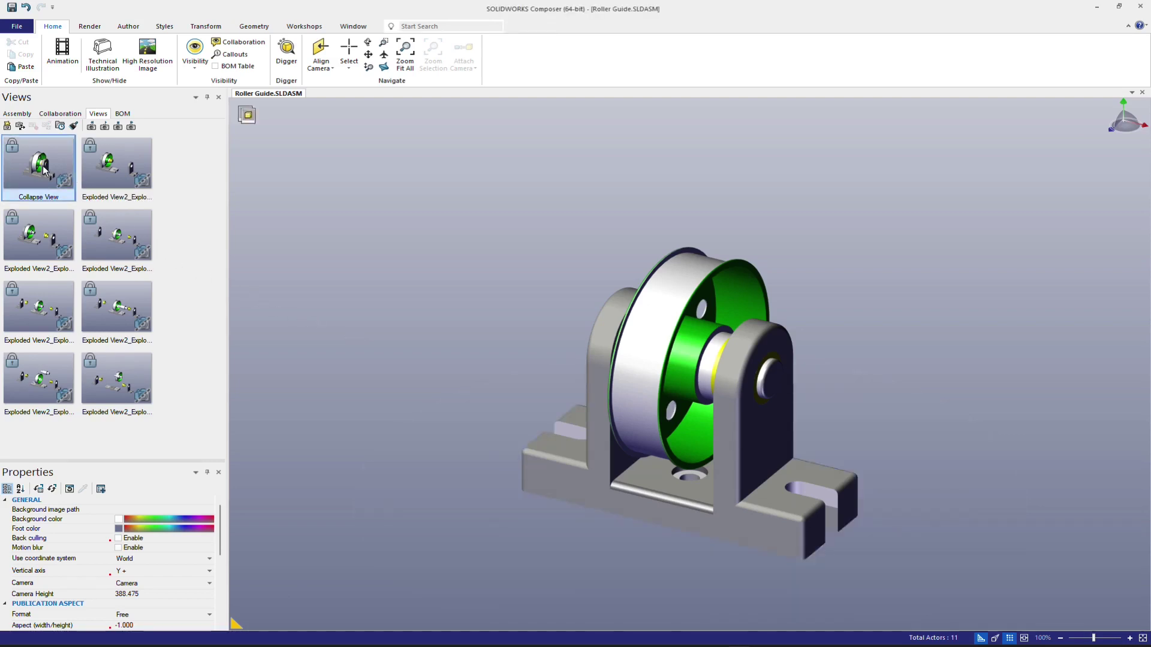
pyautogui.click(127, 387)
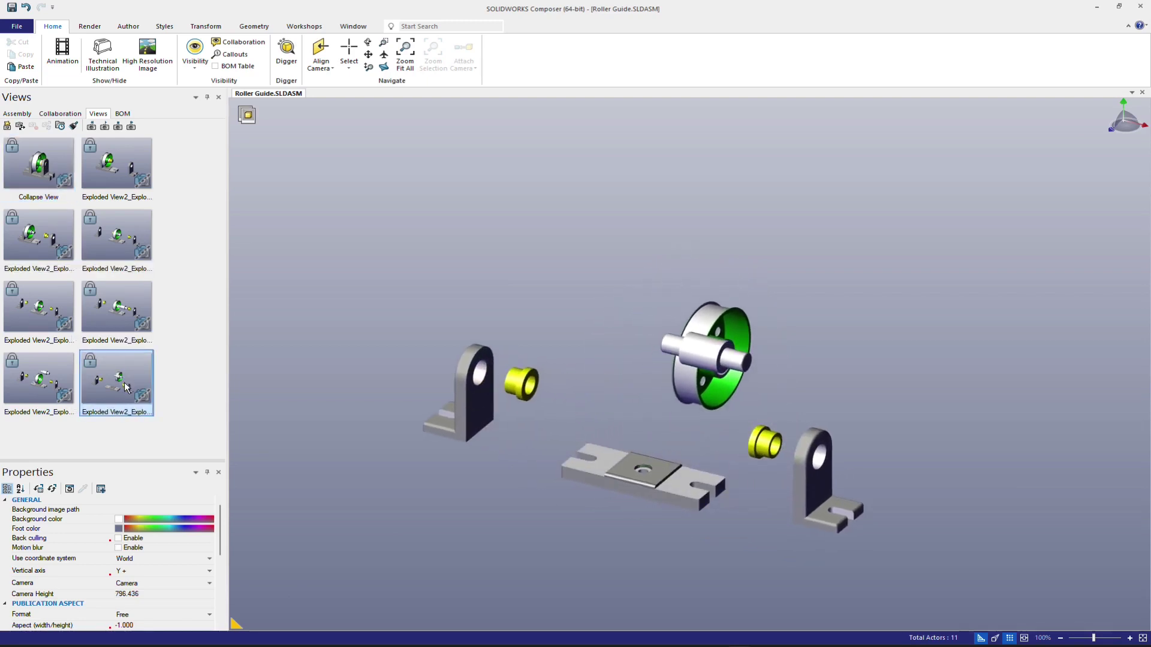